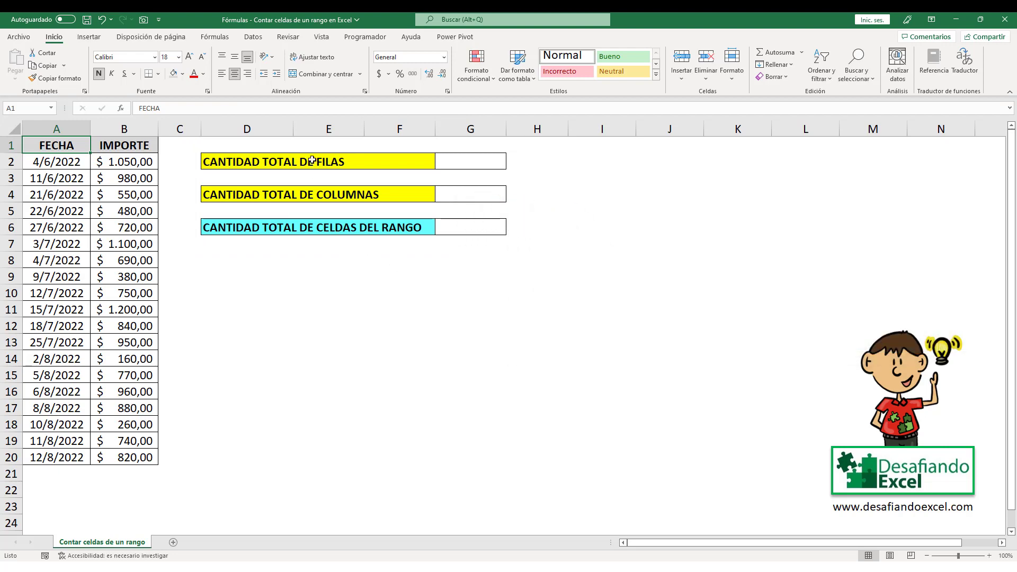
Enter =FILAS(A1:B20) in cell G2 so it returns 20 rows
{"action": "left_click", "coordinate": [463, 161]}
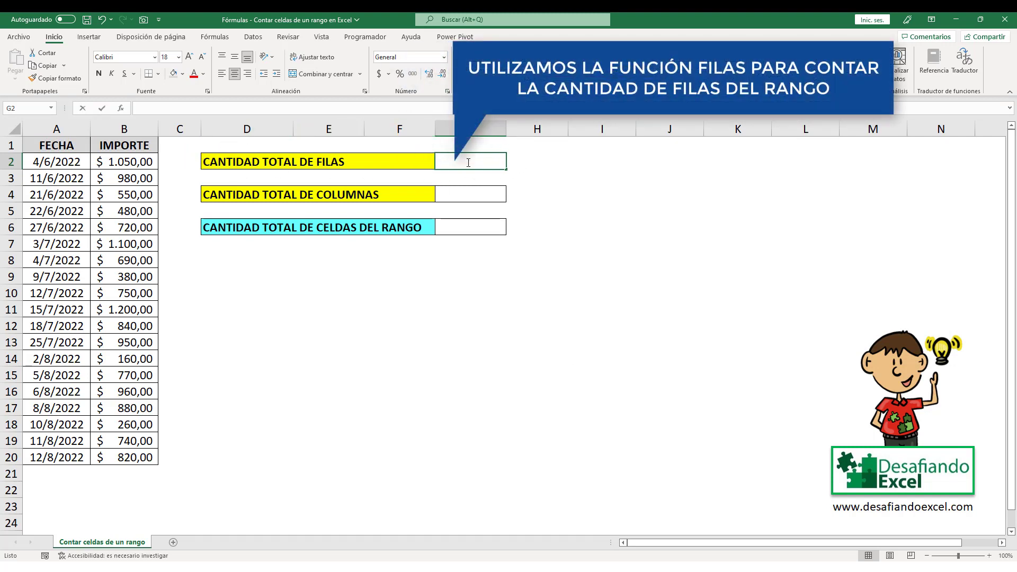
{"action": "type", "text": "="}
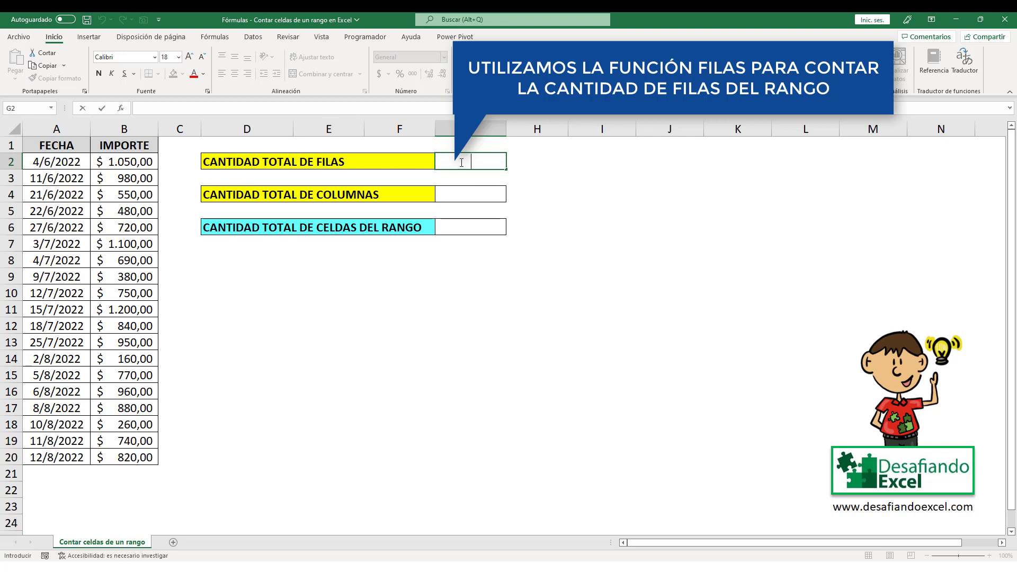
{"action": "type", "text": "=FI"}
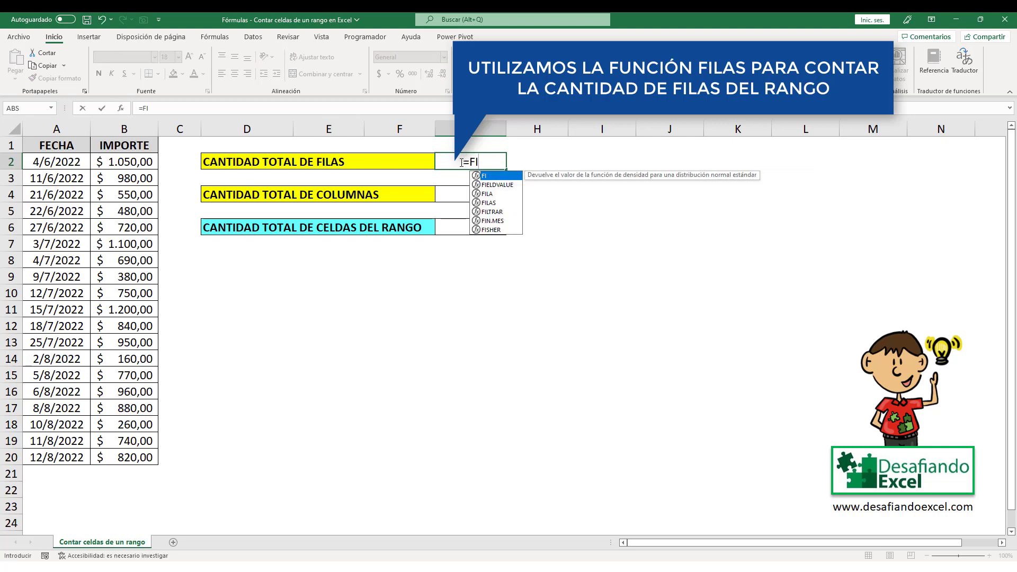
{"action": "type", "text": "LAS("}
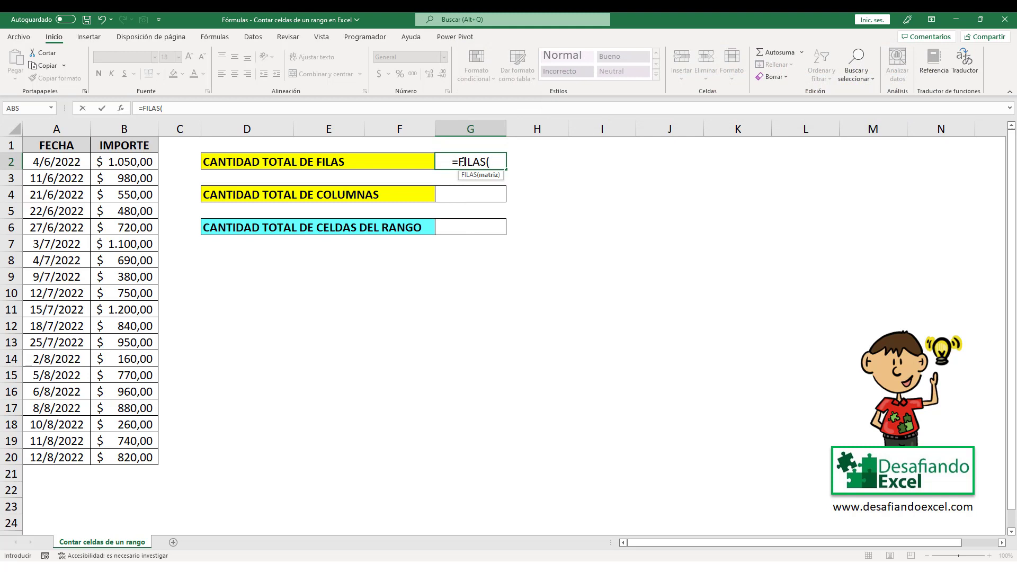
{"action": "mouse_move", "coordinate": [53, 146]}
{"action": "left_mouse_down"}
{"action": "mouse_move", "coordinate": [131, 451]}
{"action": "mouse_move", "coordinate": [146, 456]}
{"action": "left_mouse_up"}
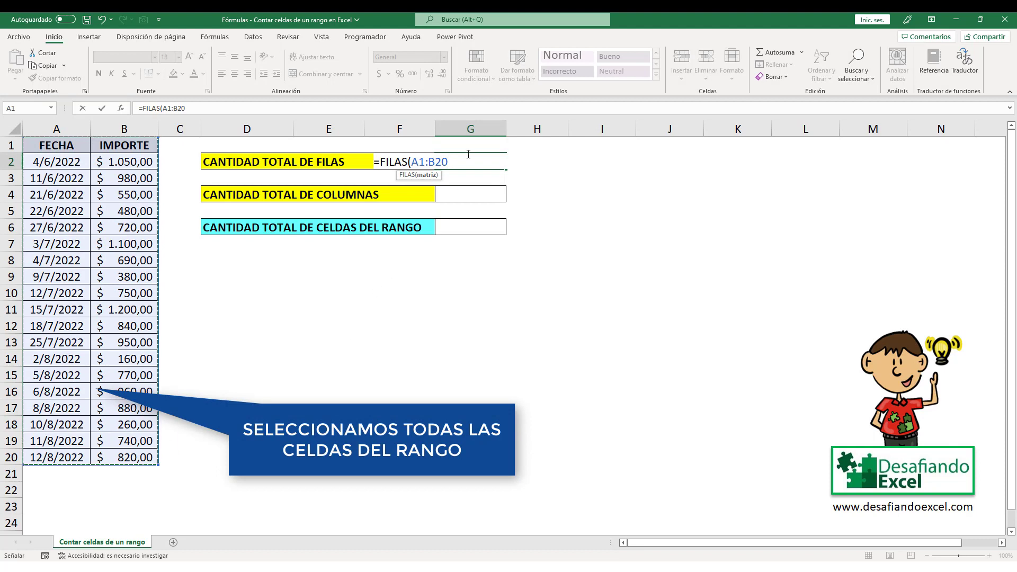
{"action": "type", "text": ")"}
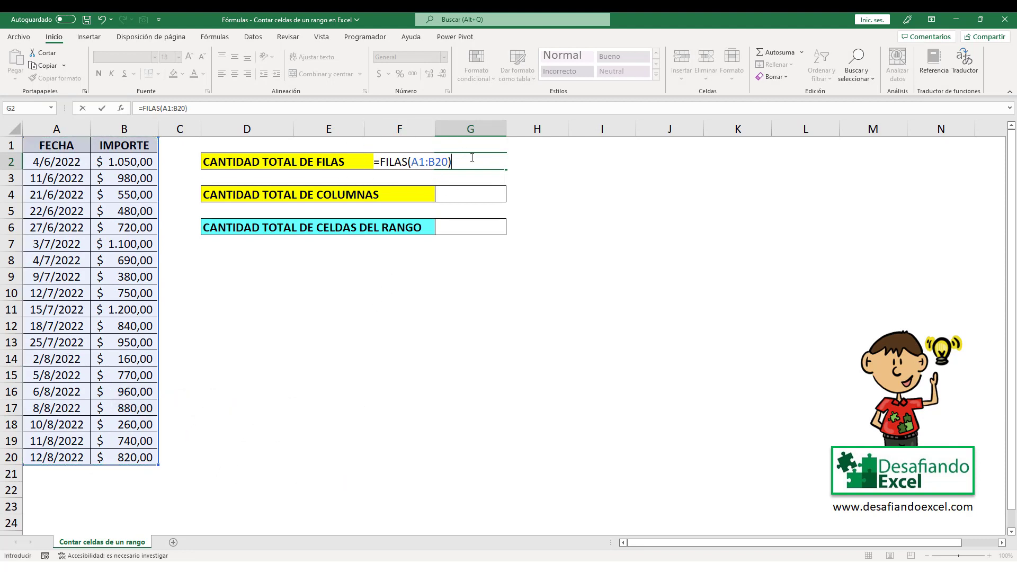
{"action": "key", "text": "Return"}
{"action": "left_click", "coordinate": [498, 159]}
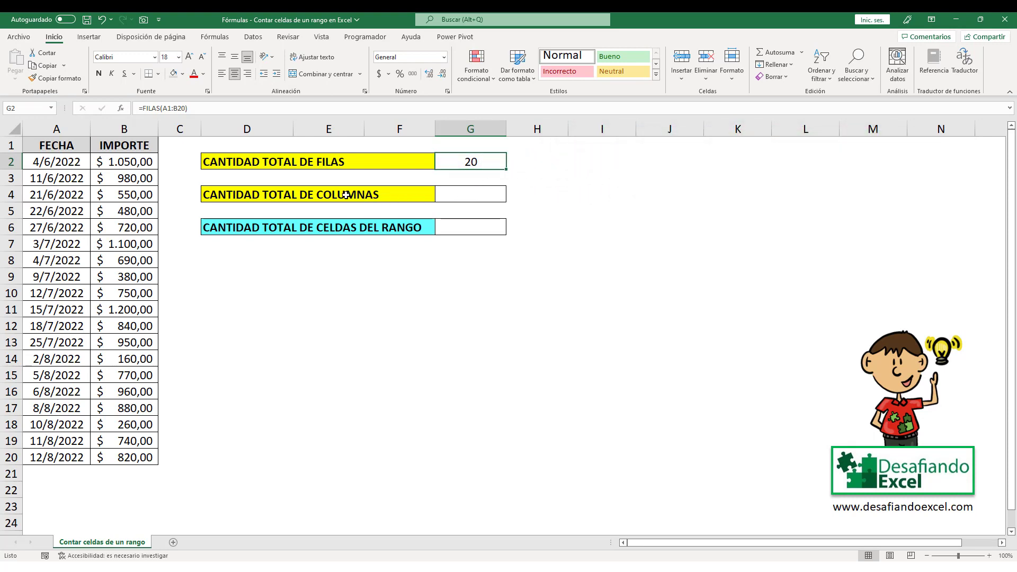
Enter =COLUMNAS(A1:B20) in cell G4 so it returns 2 columns
{"action": "left_click", "coordinate": [378, 199]}
{"action": "left_click", "coordinate": [449, 197]}
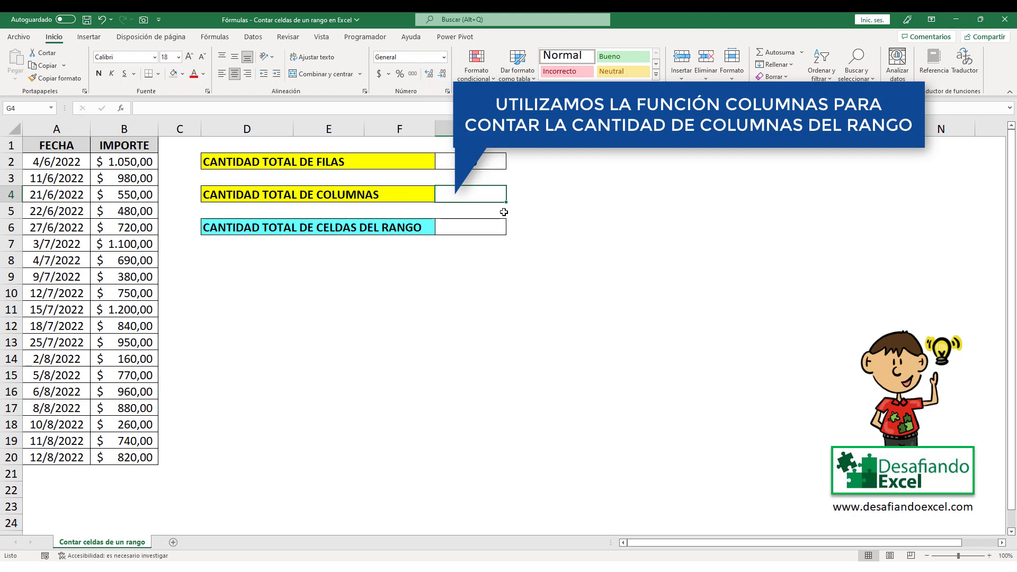
{"action": "double_click", "coordinate": [469, 196]}
{"action": "type", "text": "="}
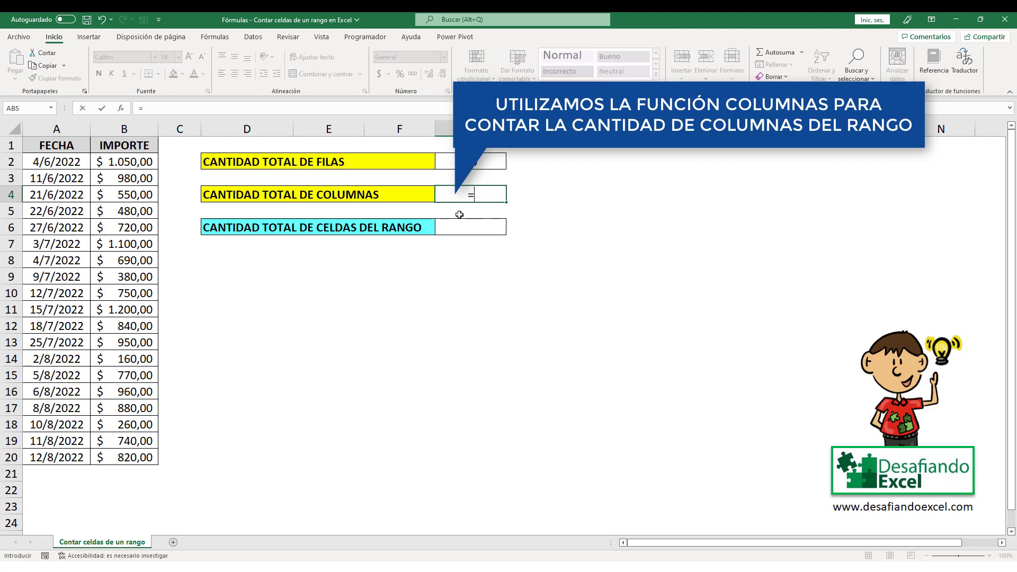
{"action": "type", "text": "COLUMNAS"}
{"action": "double_click", "coordinate": [459, 211]}
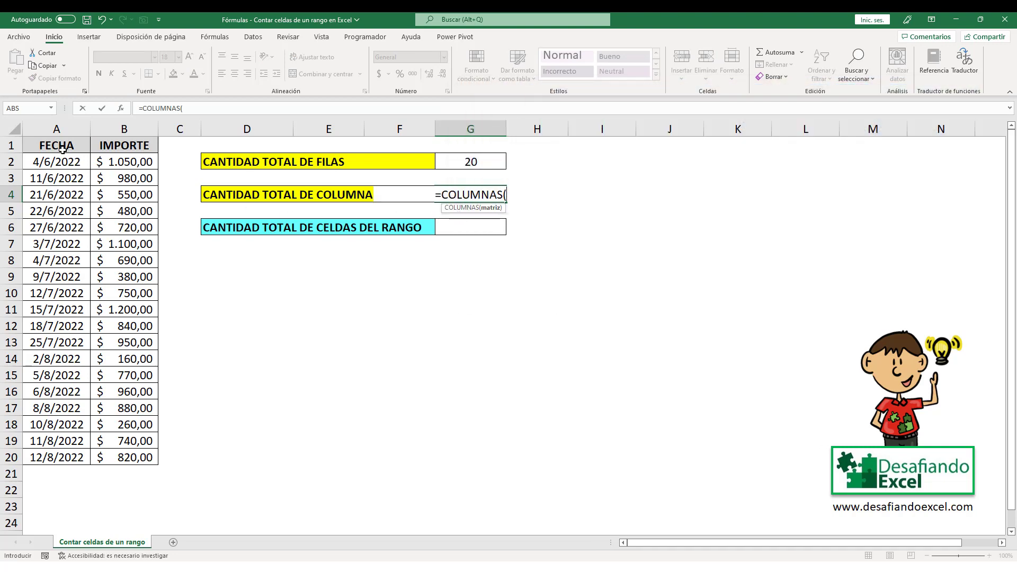
{"action": "left_click_drag", "start_coordinate": [62, 150], "coordinate": [141, 454]}
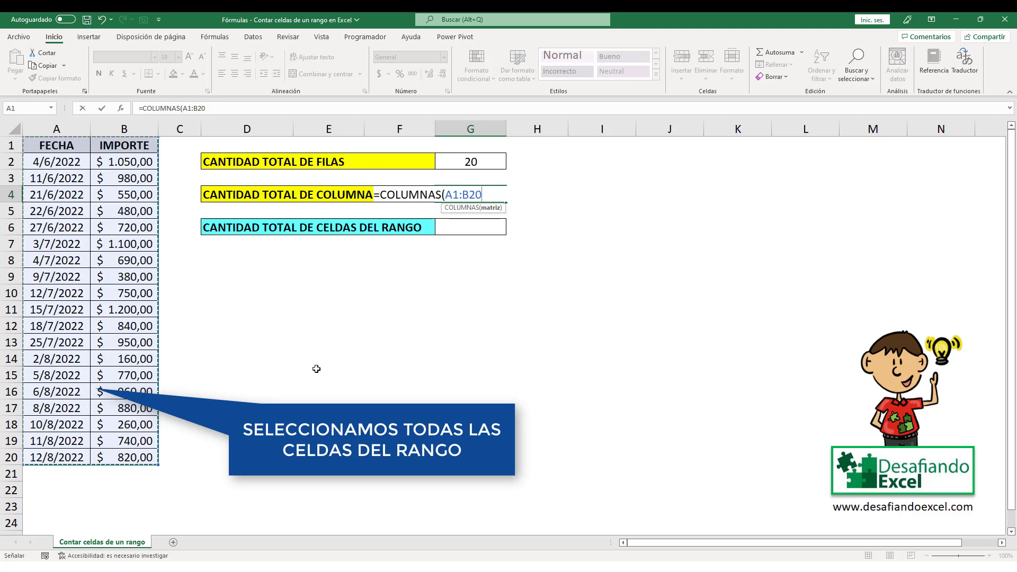
{"action": "type", "text": ")"}
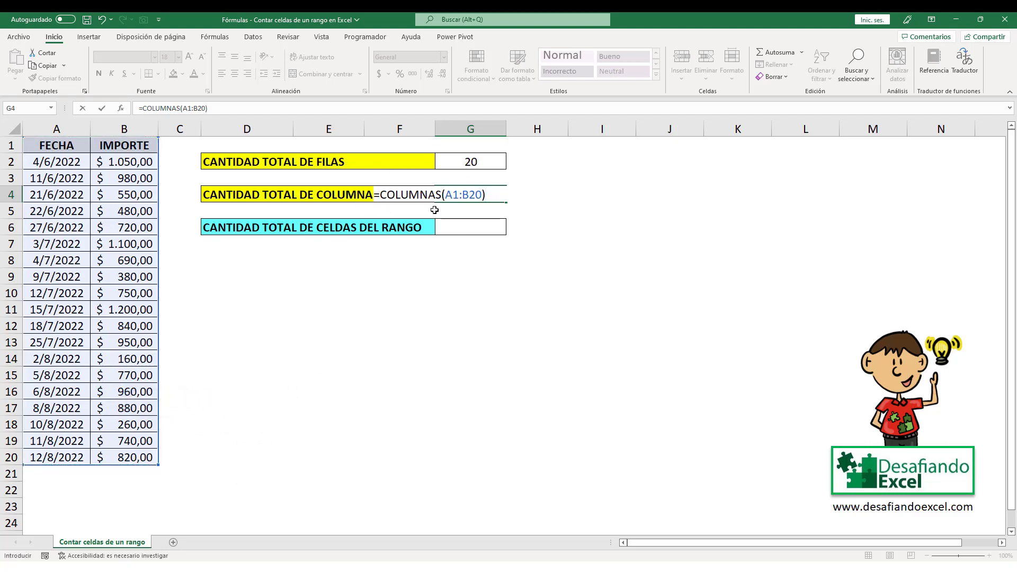
{"action": "key", "text": "Return"}
{"action": "left_click", "coordinate": [498, 195]}
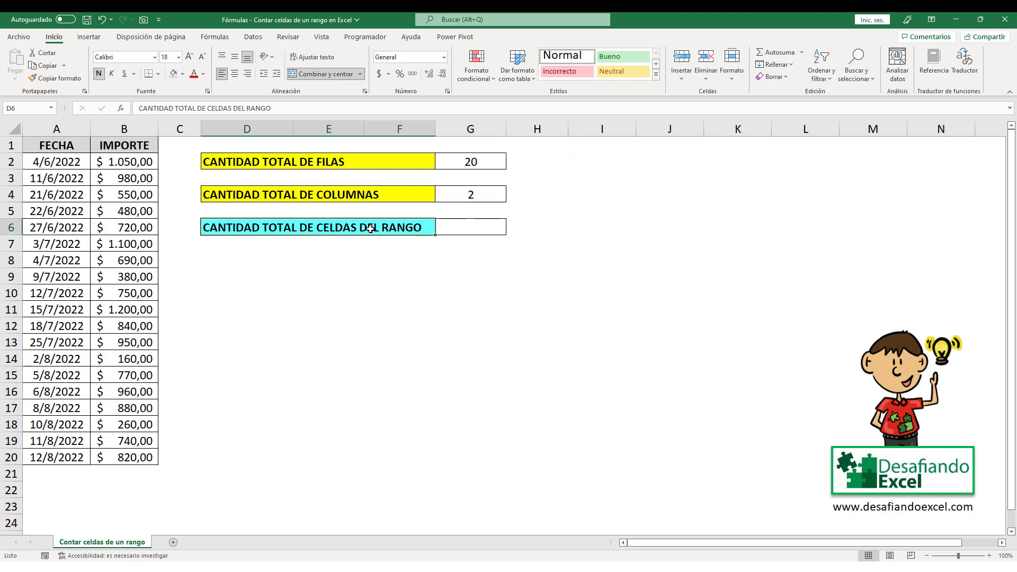
Enter =FILAS(A1:B20)*COLUMNAS(A1:B20) in cell G6 to get 40 total cells
{"action": "left_click", "coordinate": [440, 229]}
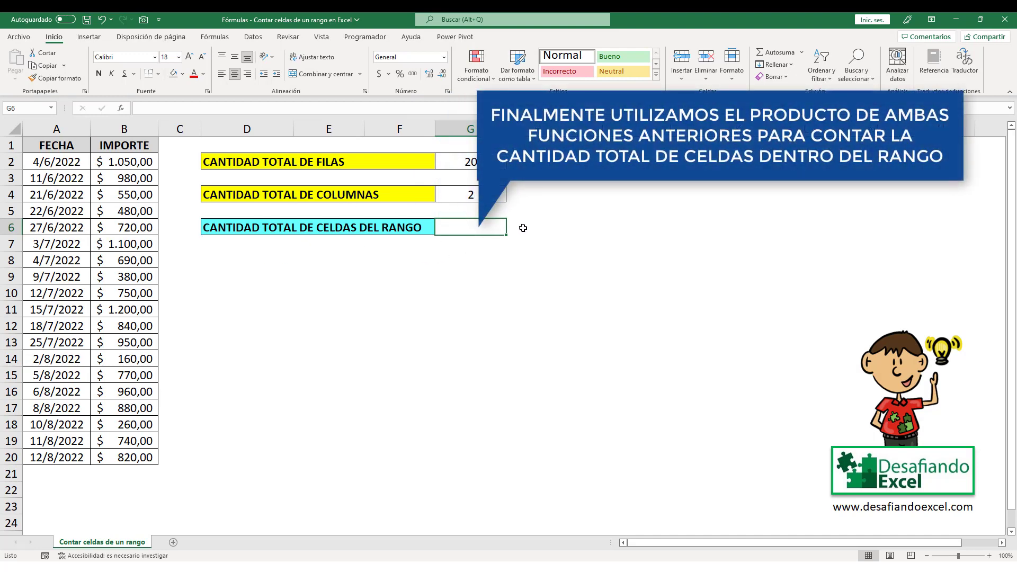
{"action": "double_click", "coordinate": [470, 230]}
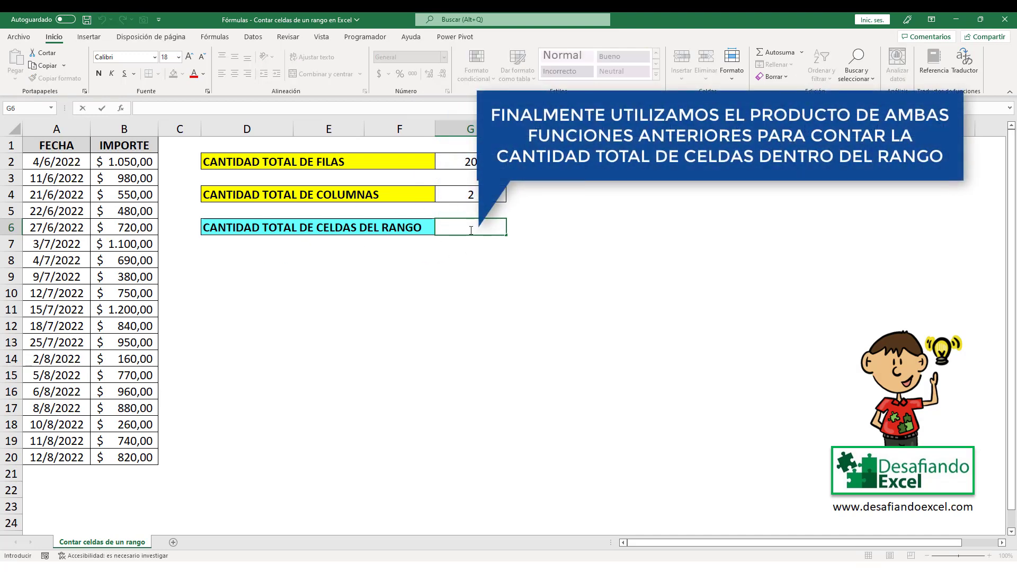
{"action": "type", "text": "=FILAS"}
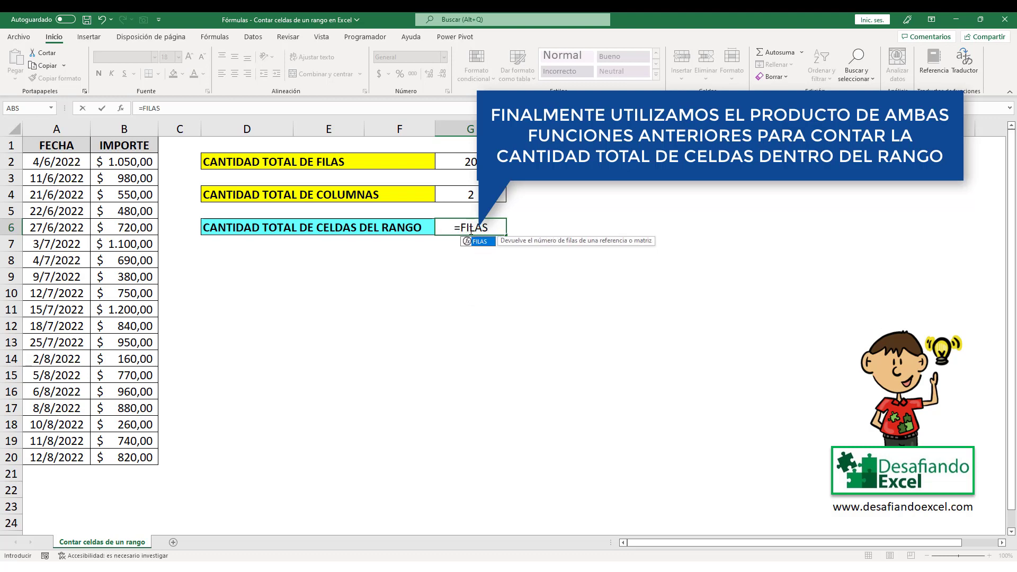
{"action": "type", "text": "("}
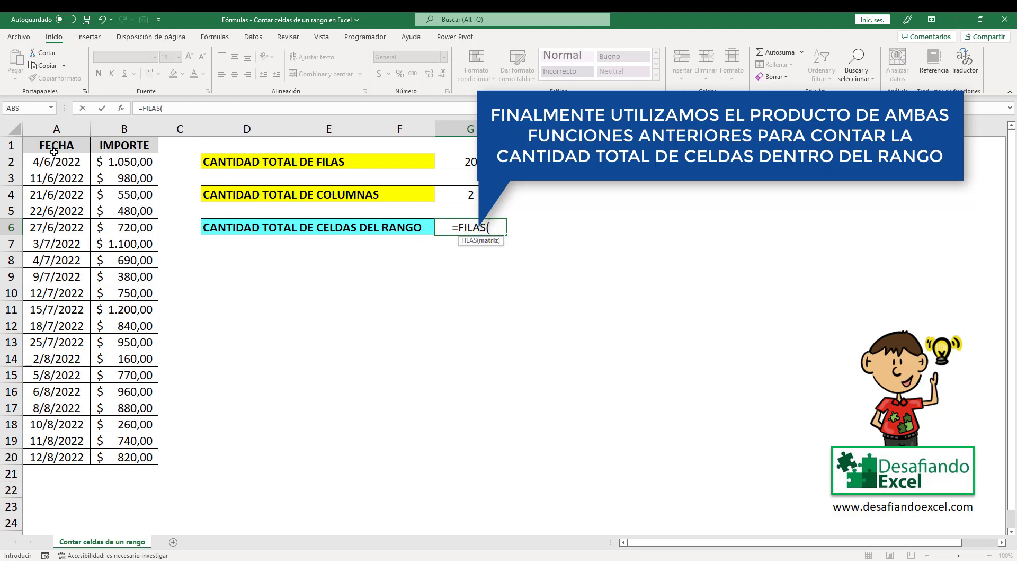
{"action": "left_click_drag", "start_coordinate": [53, 149], "coordinate": [129, 455]}
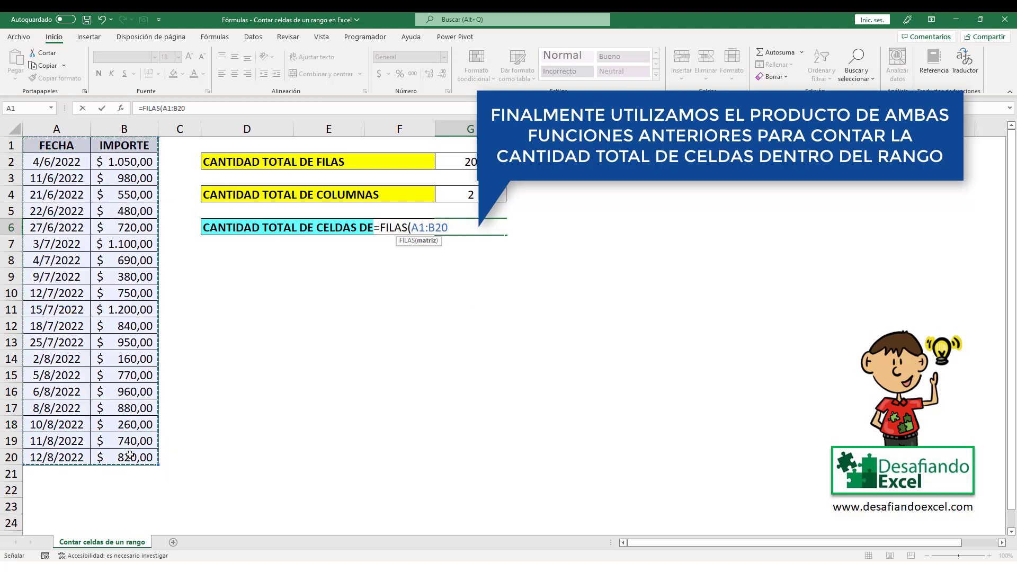
{"action": "type", "text": ")"}
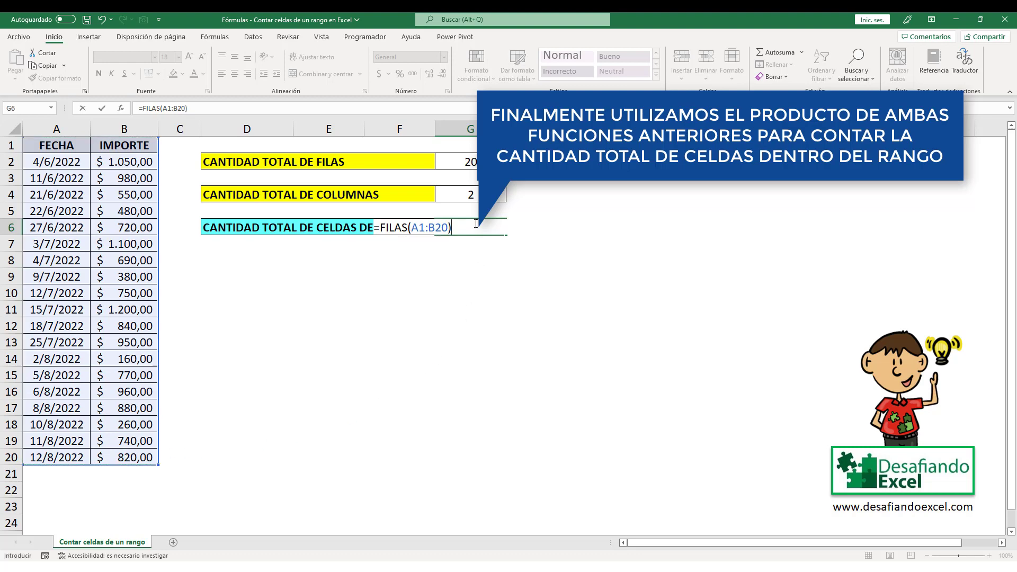
{"action": "type", "text": "*CO"}
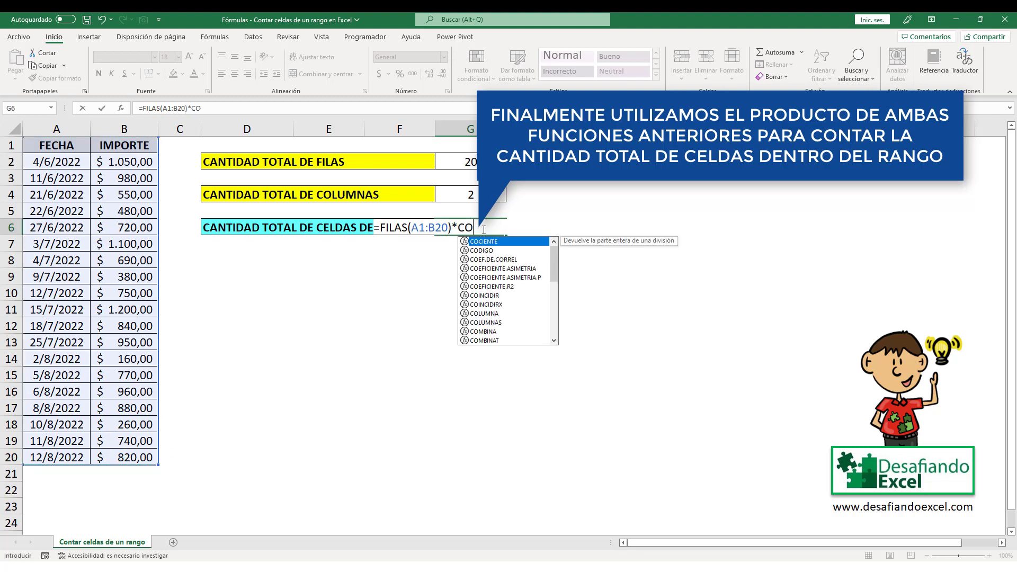
{"action": "type", "text": "LUMNAS("}
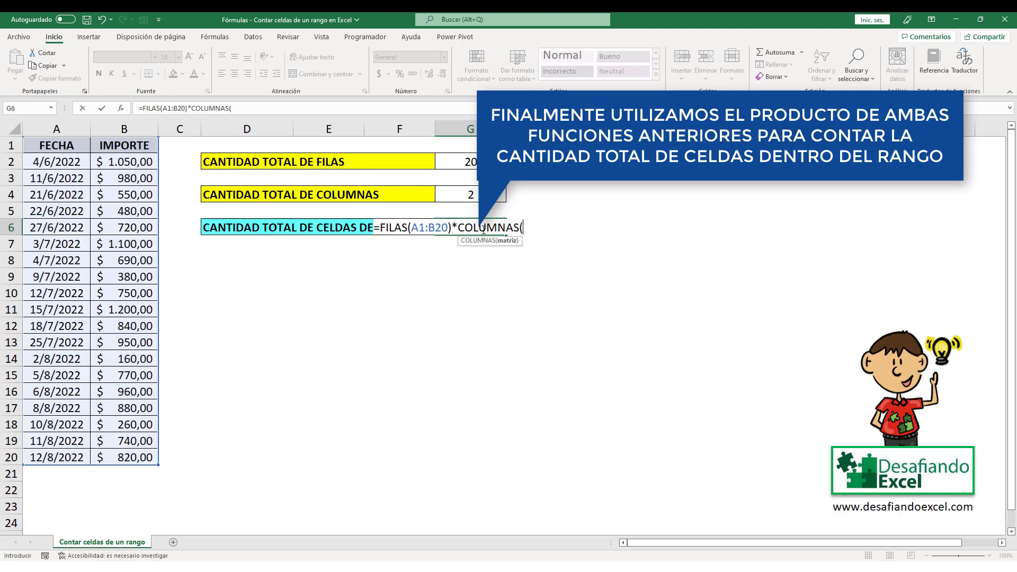
{"action": "left_click_drag", "start_coordinate": [57, 146], "coordinate": [127, 454]}
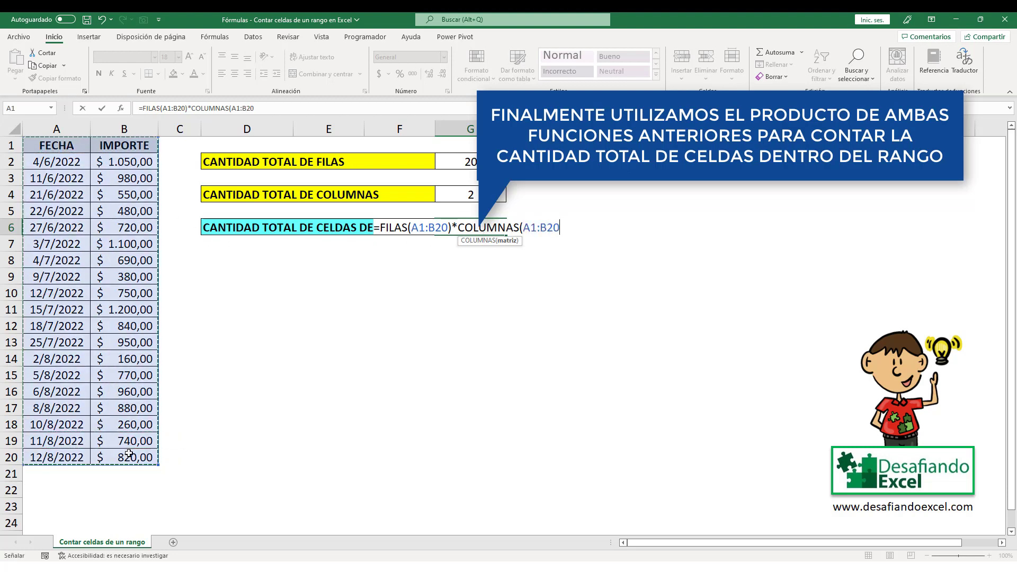
{"action": "type", "text": ")"}
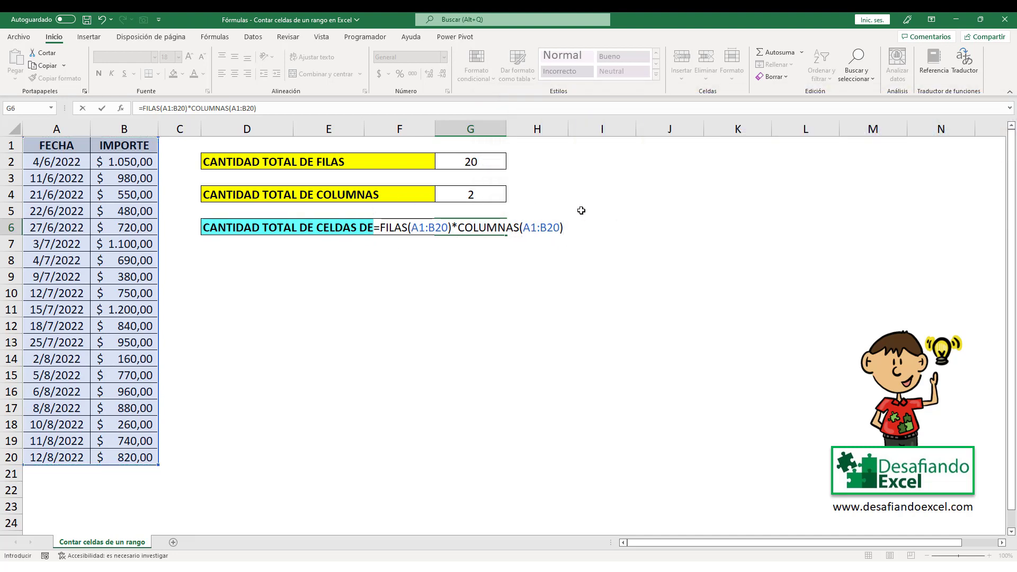
{"action": "key", "text": "Return"}
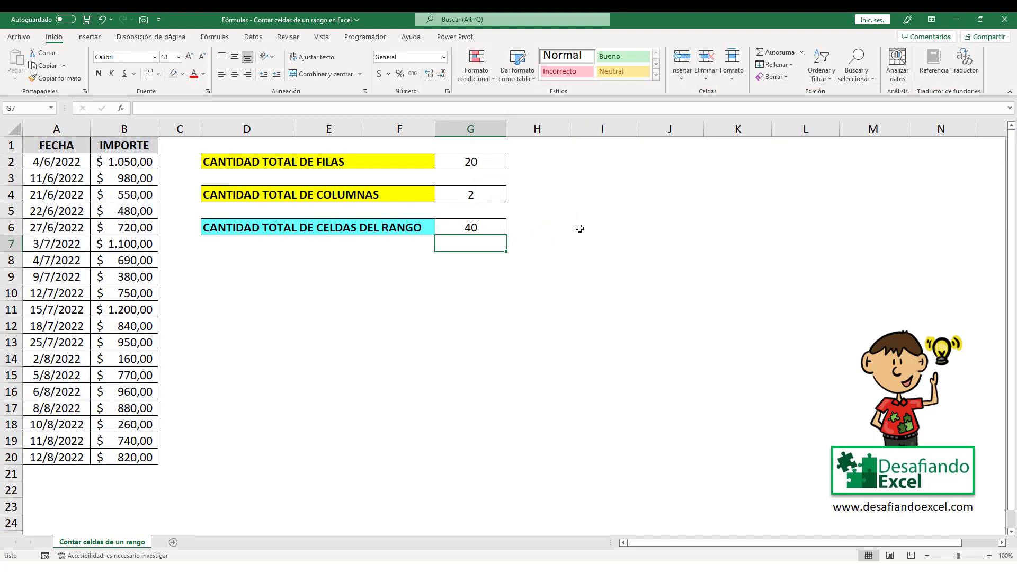
{"action": "left_click", "coordinate": [464, 227]}
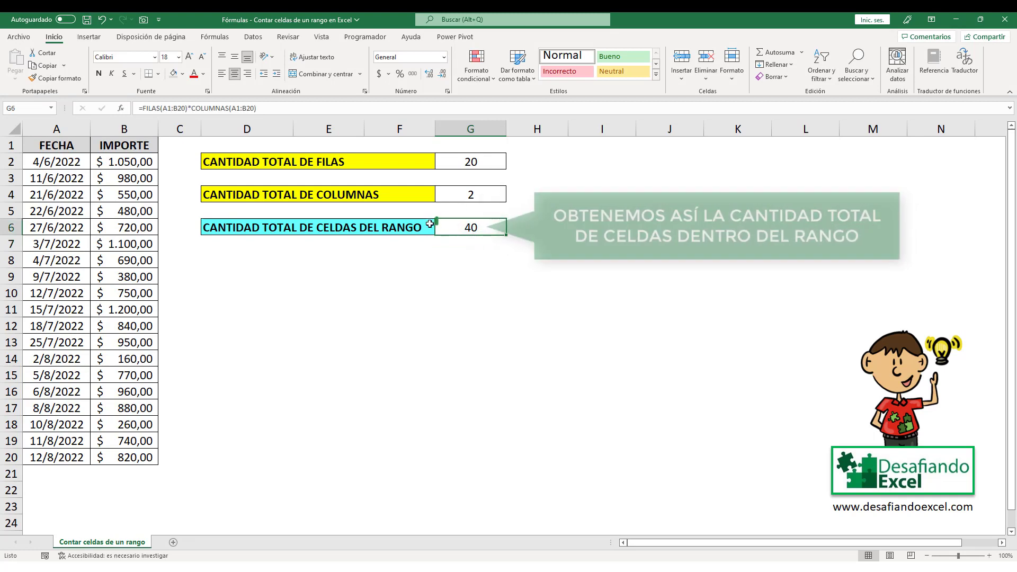